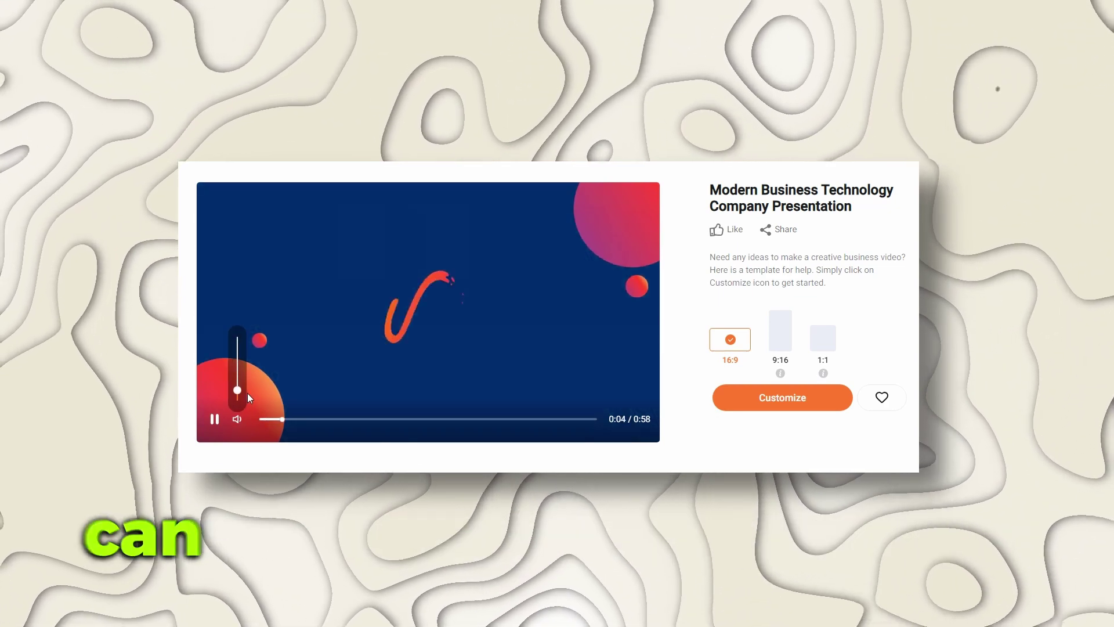
# - Turn the business presentation template preview's volume all the way down while it plays
pyautogui.moveTo(248, 398); pyautogui.dragTo(247, 406)
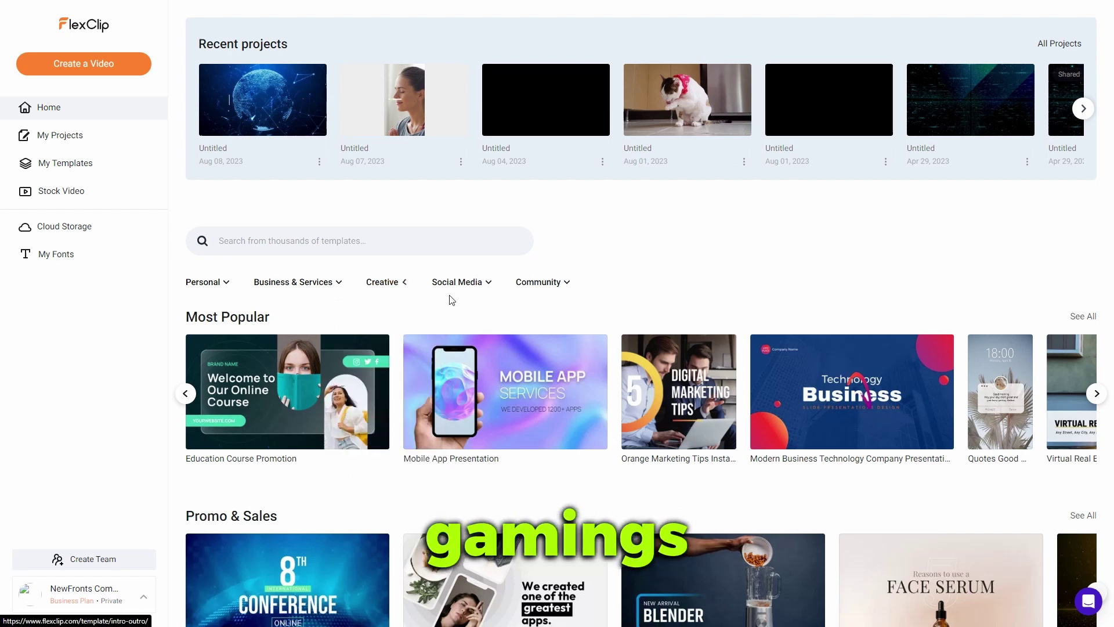
pyautogui.moveTo(456, 282)
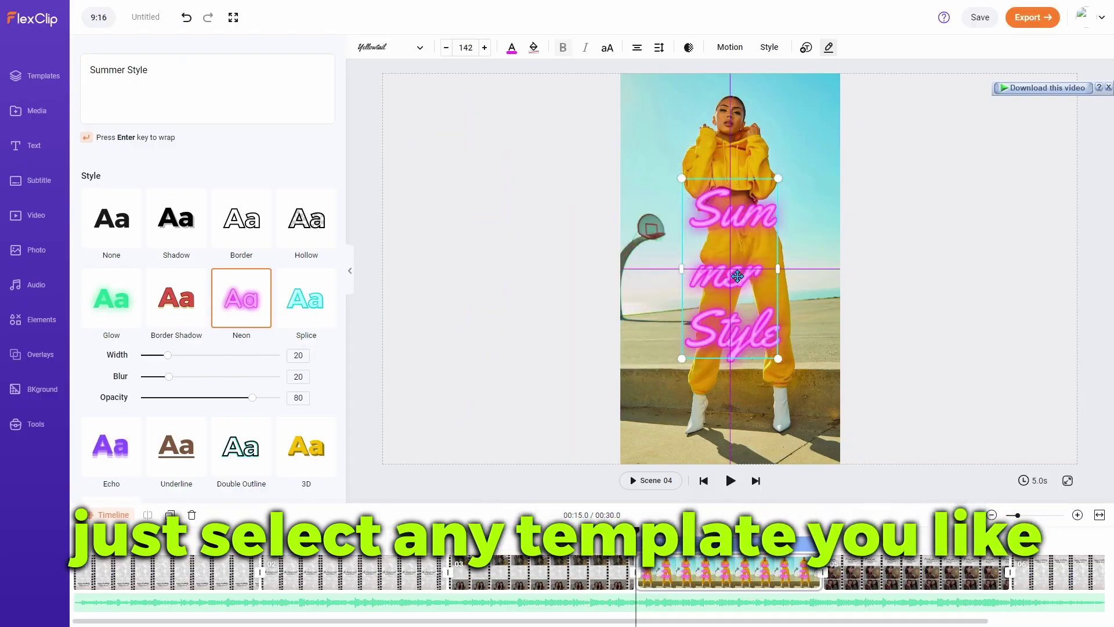
# - Deselect the text element on the 9:16 beach project's canvas
pyautogui.click(525, 336)
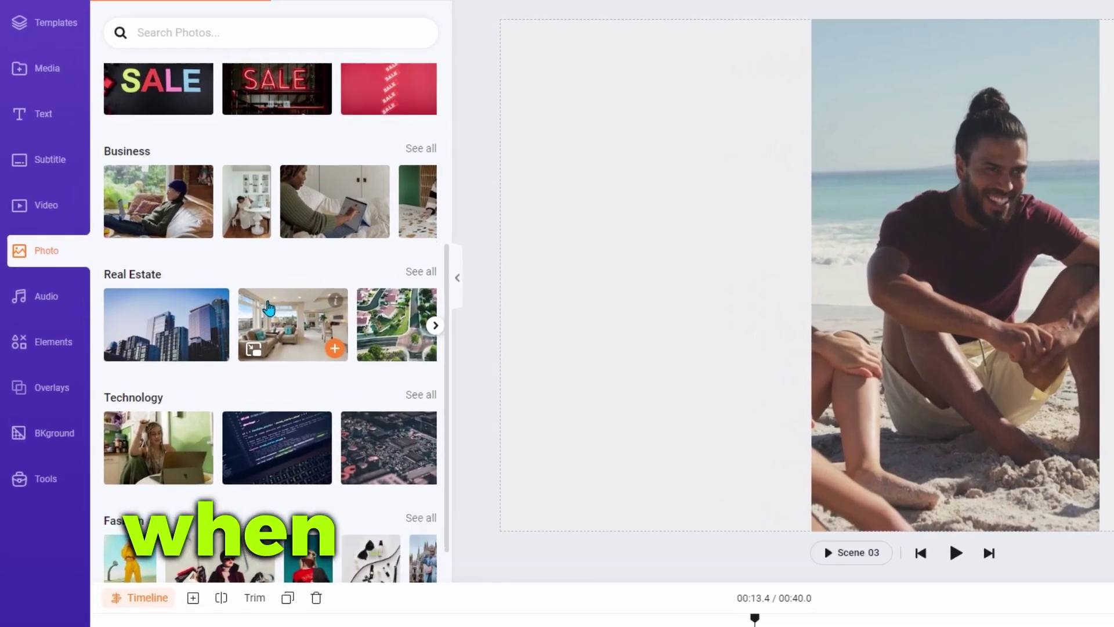
pyautogui.scroll(-1, 268, 310)
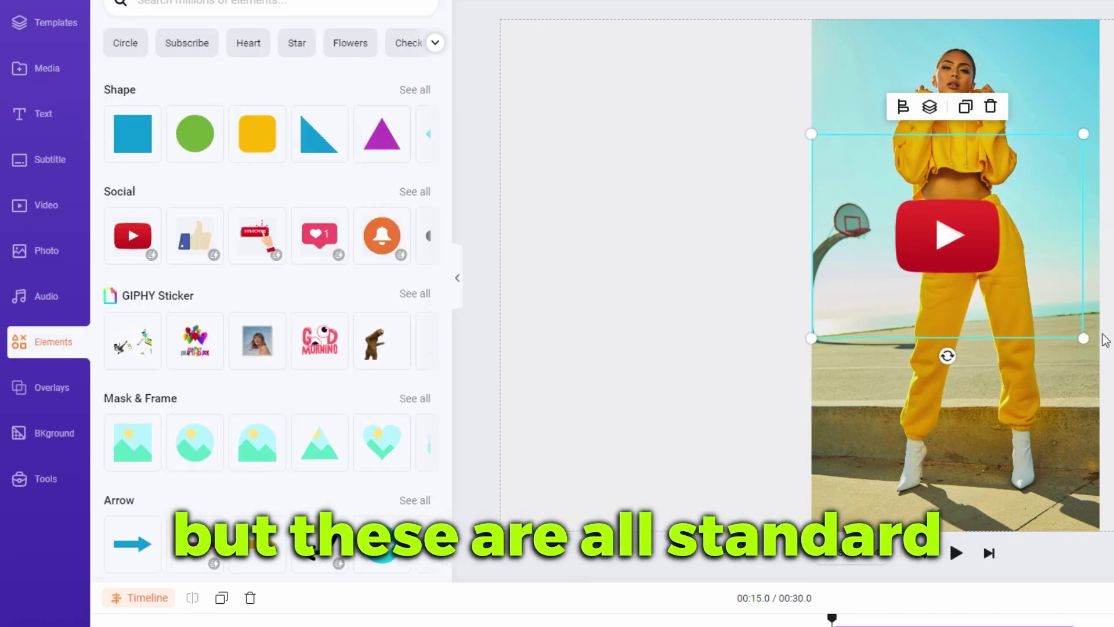
# - Enlarge the YouTube icon over the yellow-outfit scene by dragging its corner
pyautogui.moveTo(1081, 338); pyautogui.dragTo(1089, 343)
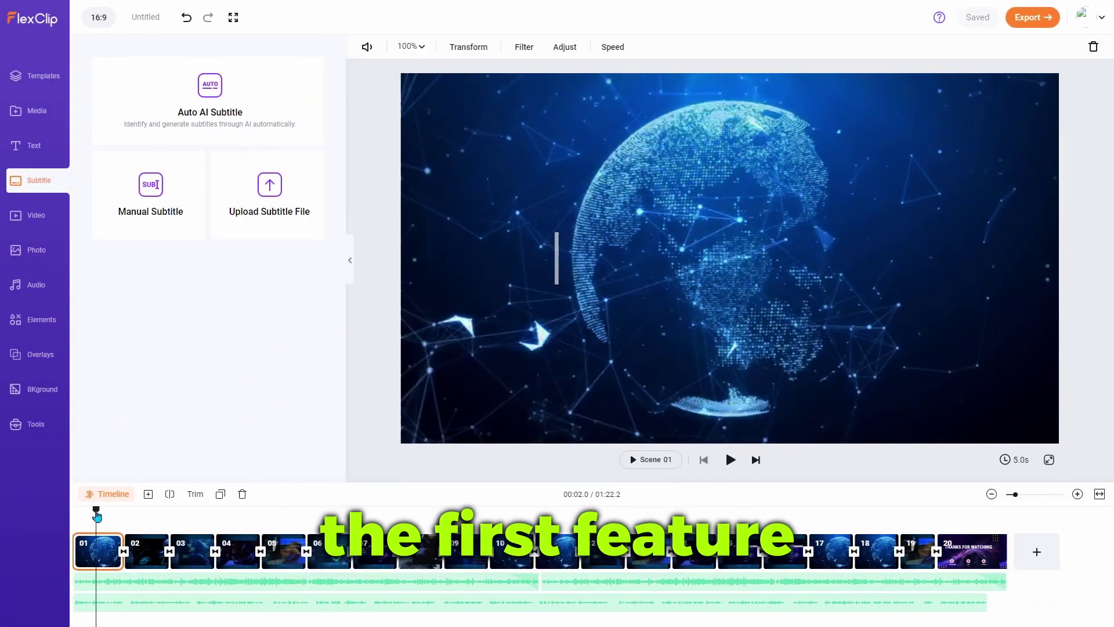
# - Auto-generate English (United States) subtitles from Audio in the yellow style, then play them
pyautogui.click(212, 87)
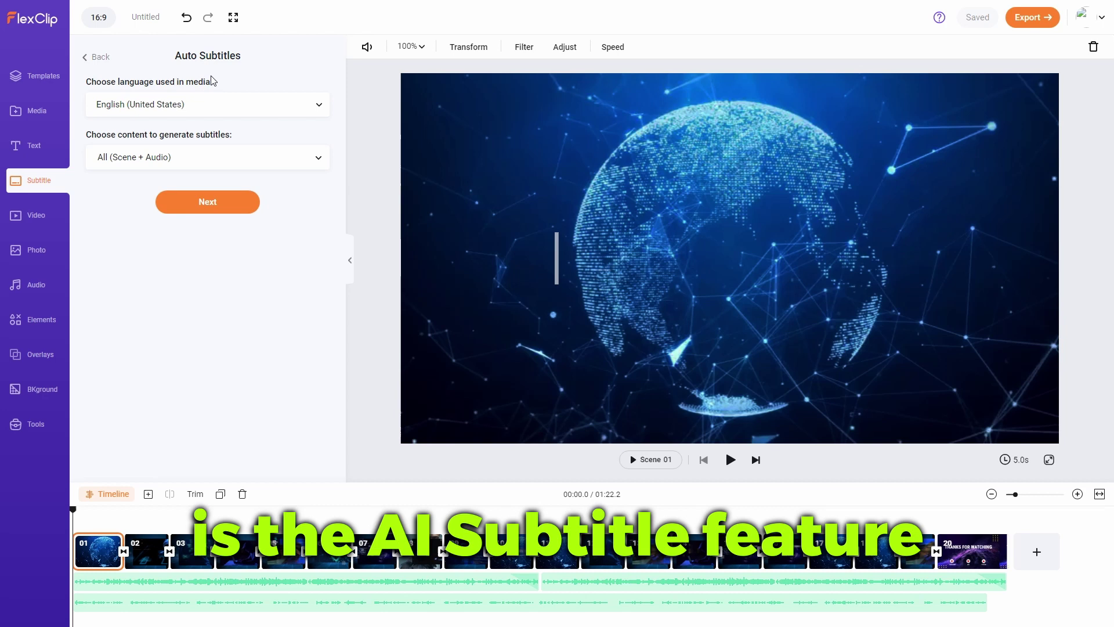
pyautogui.scroll(-2, 180, 195)
pyautogui.scroll(-10, 183, 291)
pyautogui.scroll(-10, 184, 271)
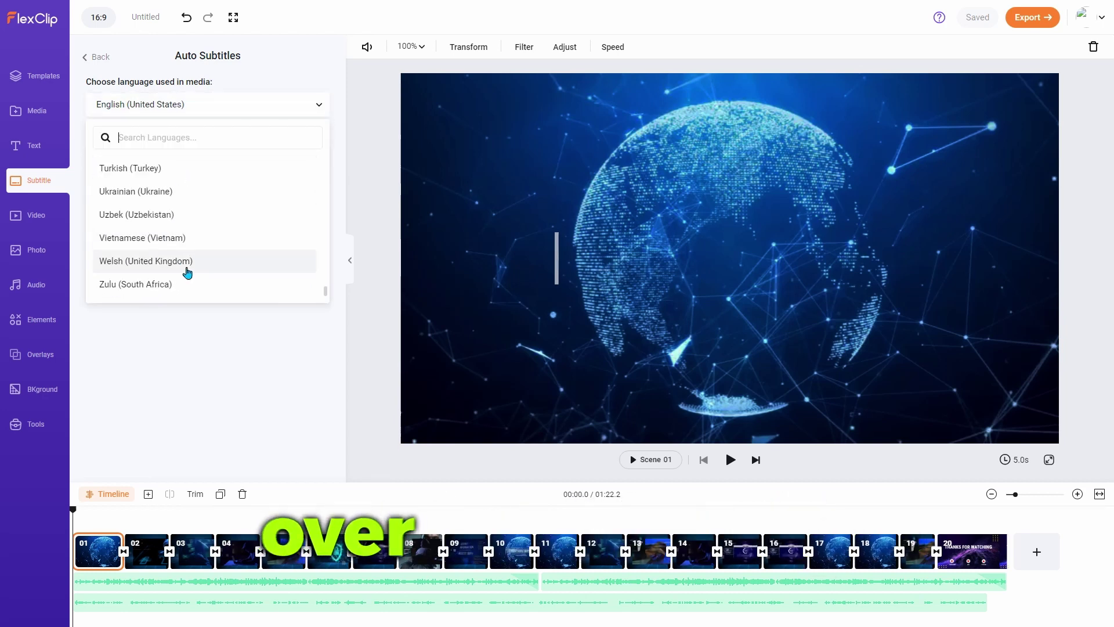
pyautogui.click(174, 104)
pyautogui.click(165, 159)
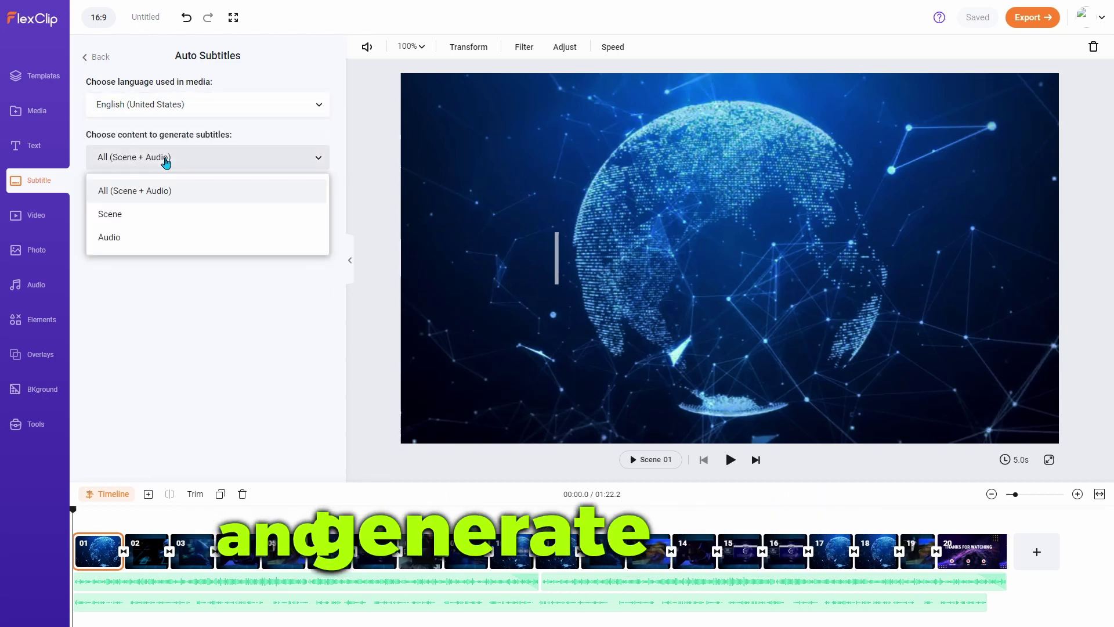
pyautogui.click(114, 237)
pyautogui.click(207, 201)
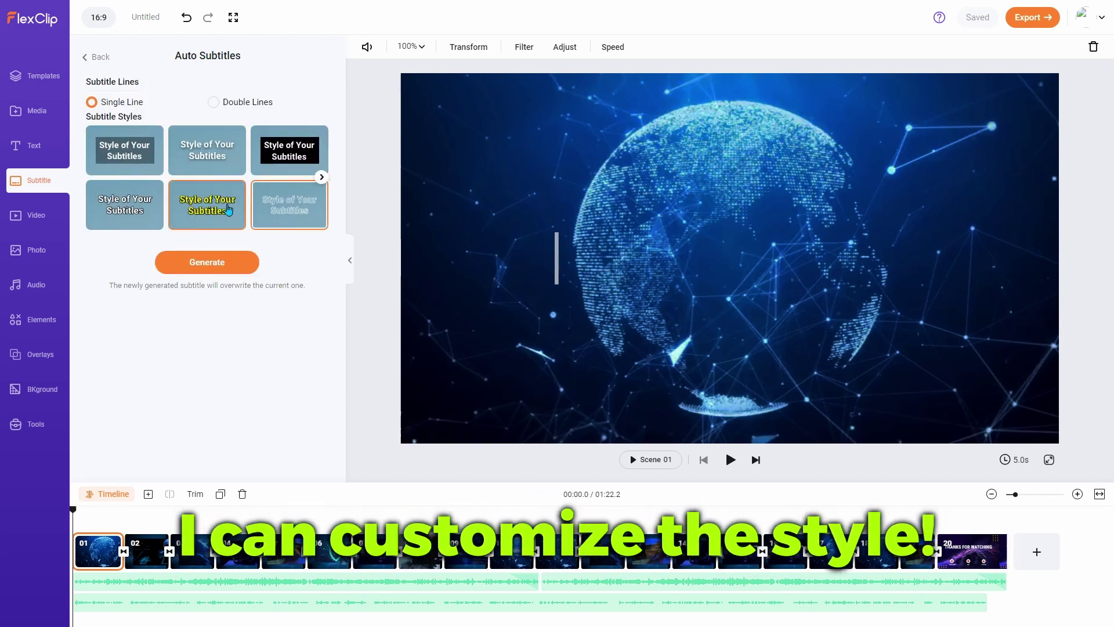
pyautogui.click(320, 180)
pyautogui.click(94, 180)
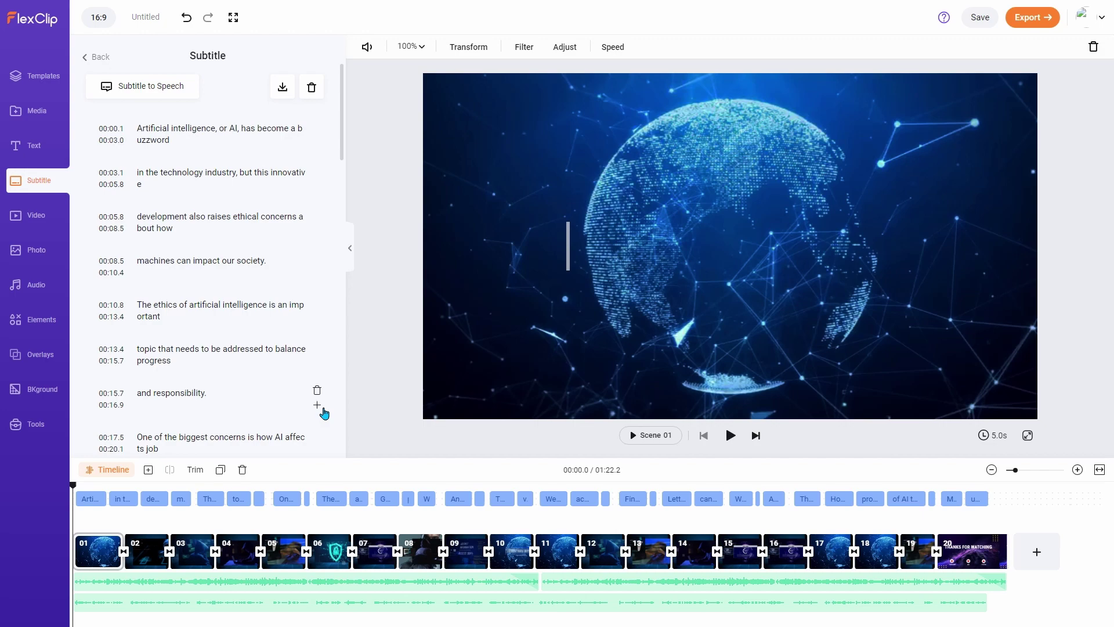
pyautogui.click(729, 436)
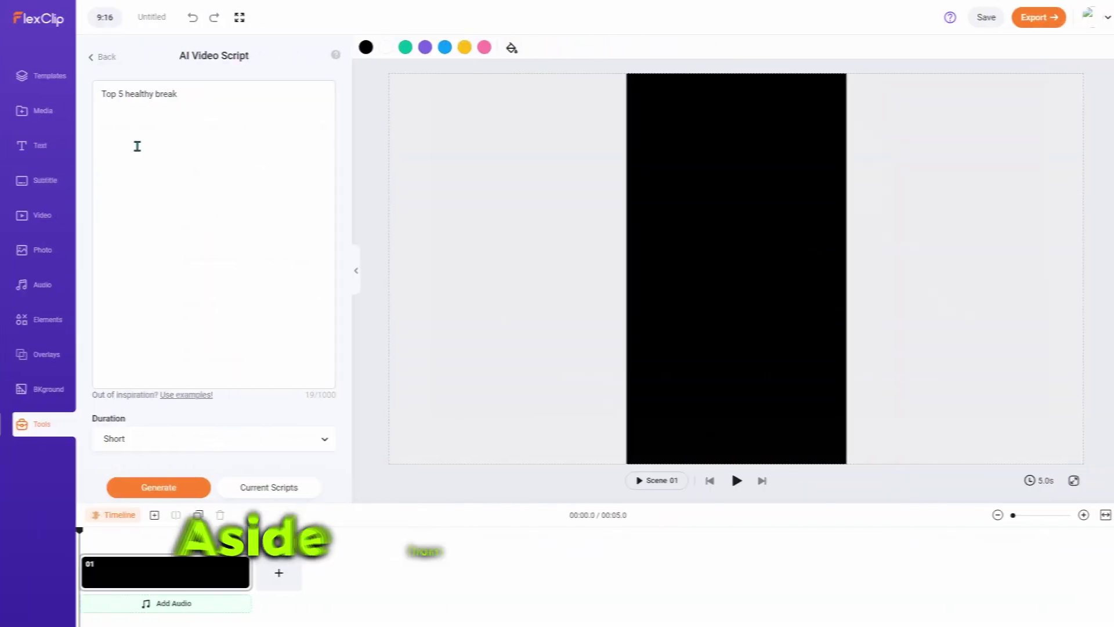
pyautogui.write('fast t')
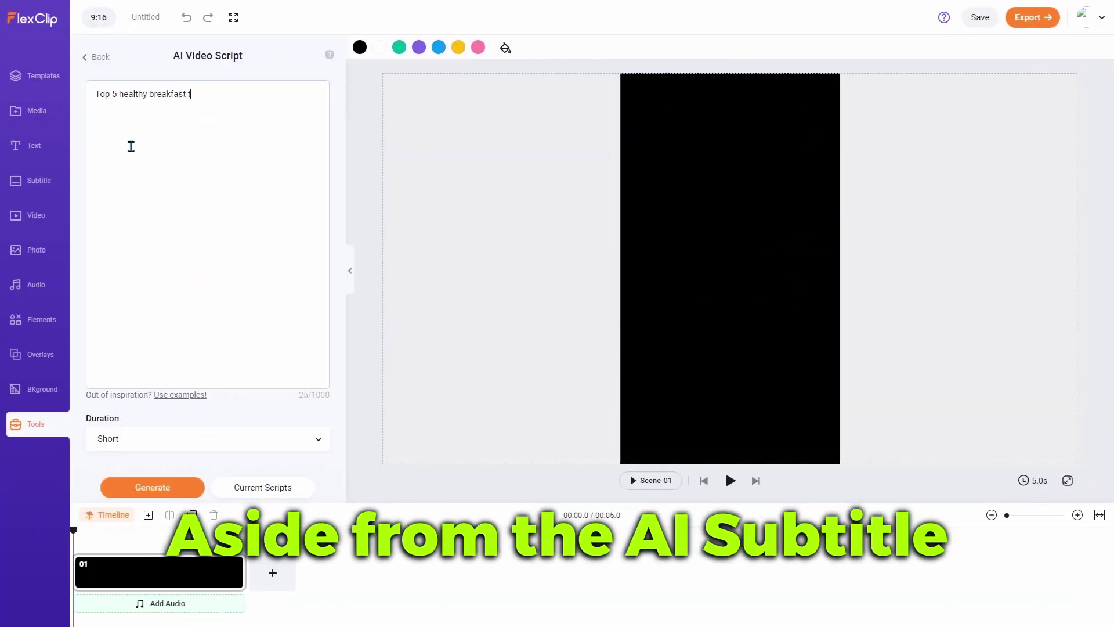
pyautogui.write('o eat in')
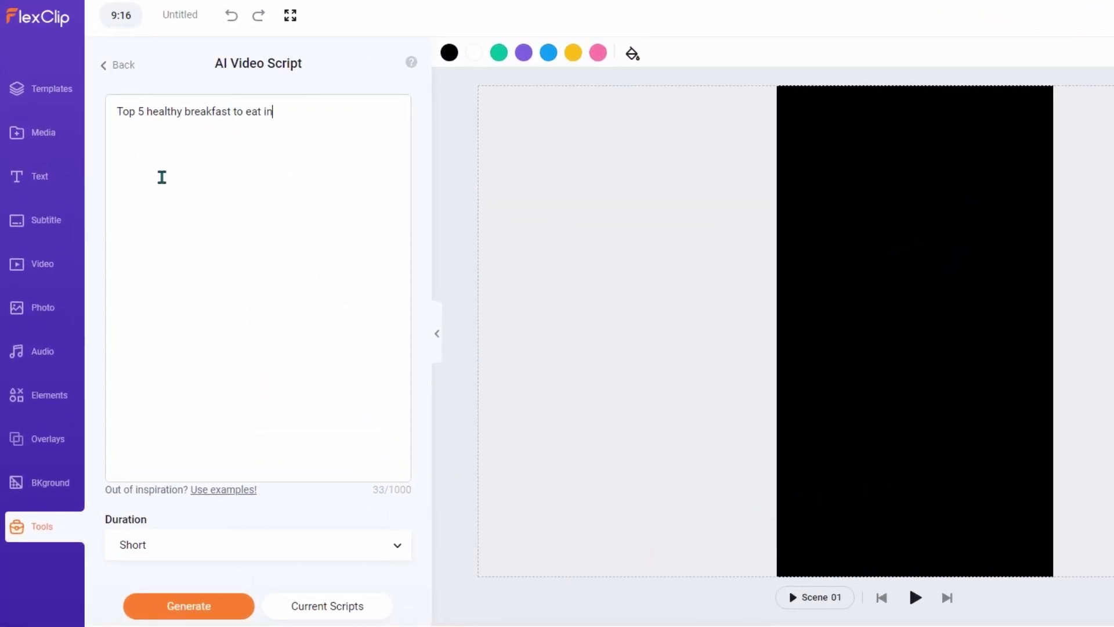
pyautogui.write(' the morning')
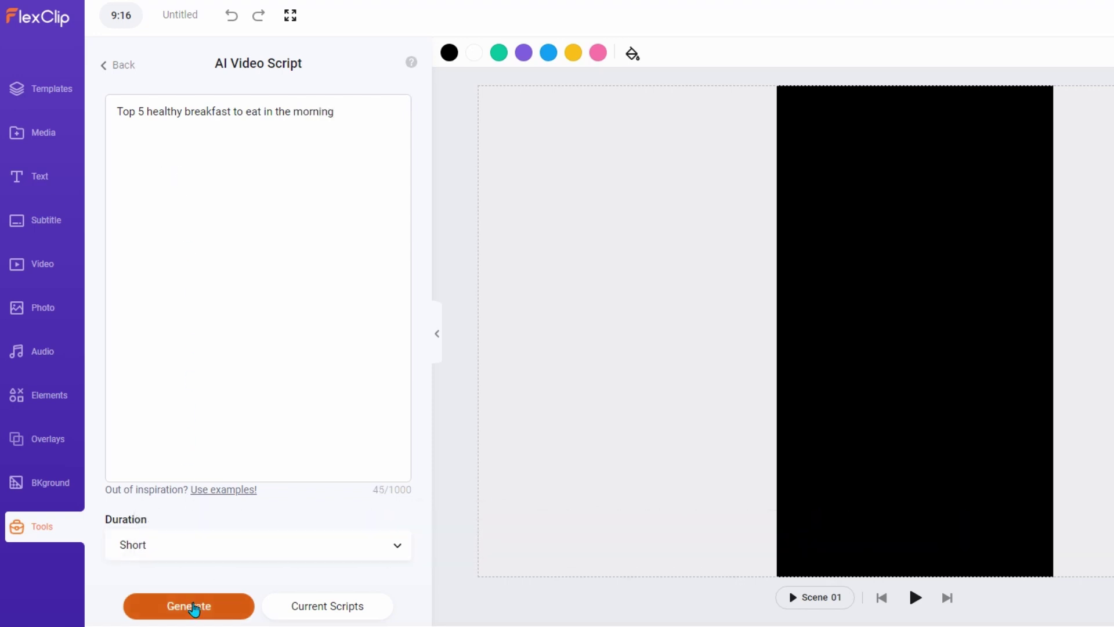
# - Generate a Short AI script from the top 5 healthy breakfasts prompt
pyautogui.click(195, 607)
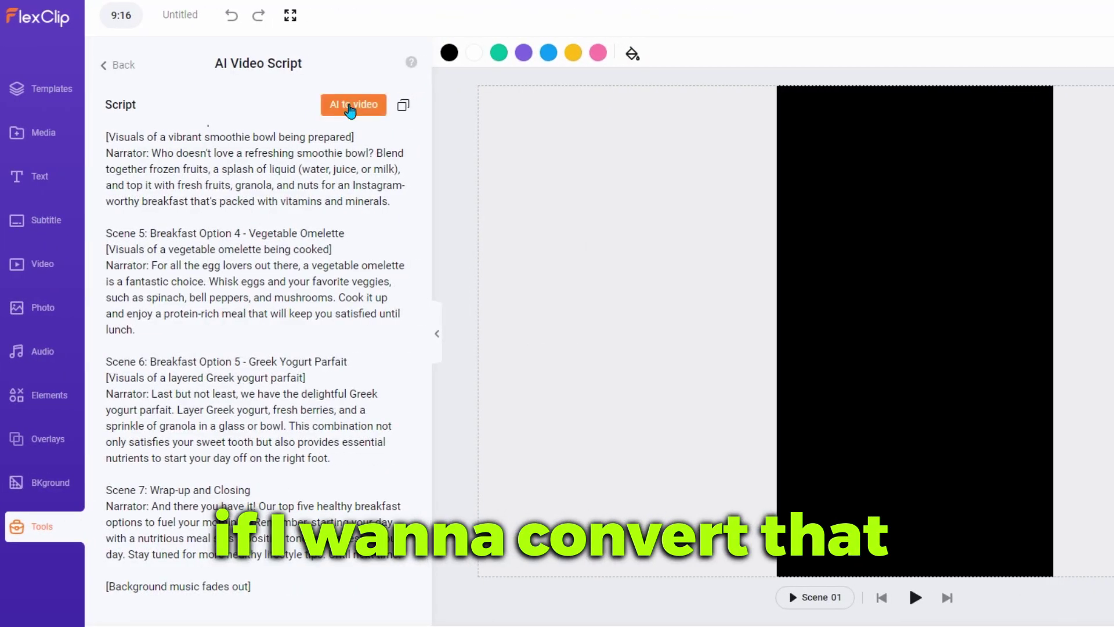
# - Turn the breakfast script into a yellow-subtitled video and play it from 00:00
pyautogui.click(350, 109)
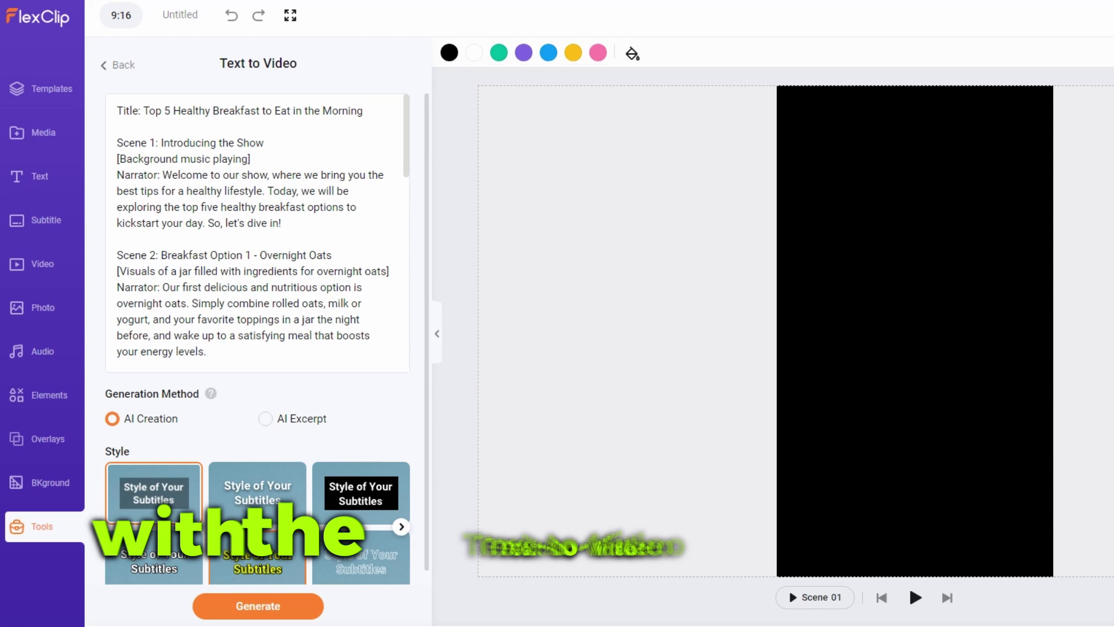
pyautogui.click(271, 563)
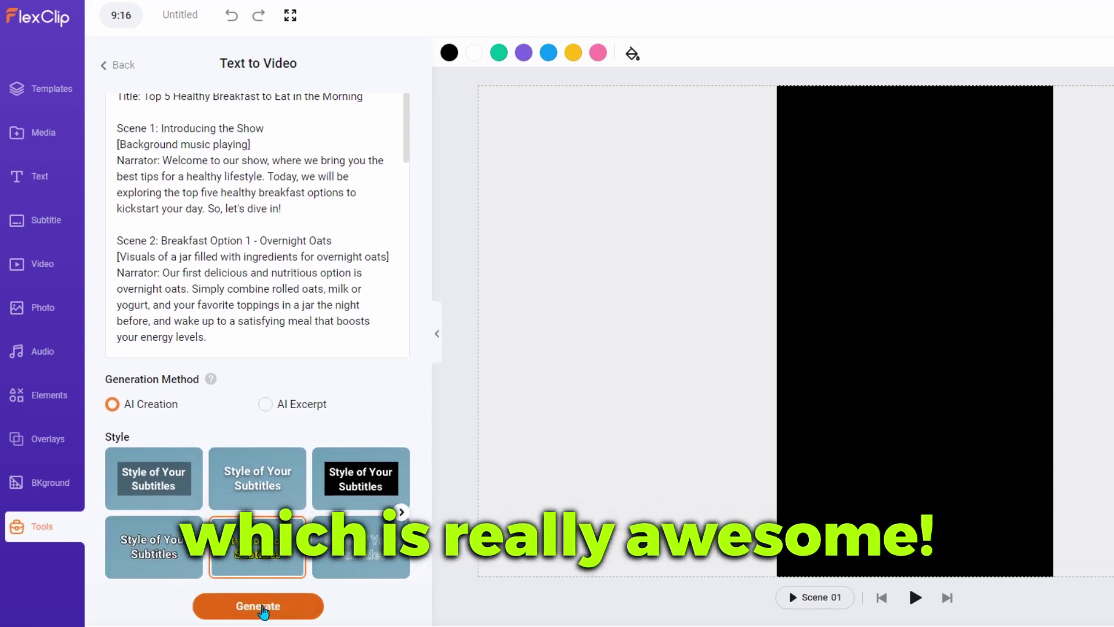
pyautogui.click(269, 610)
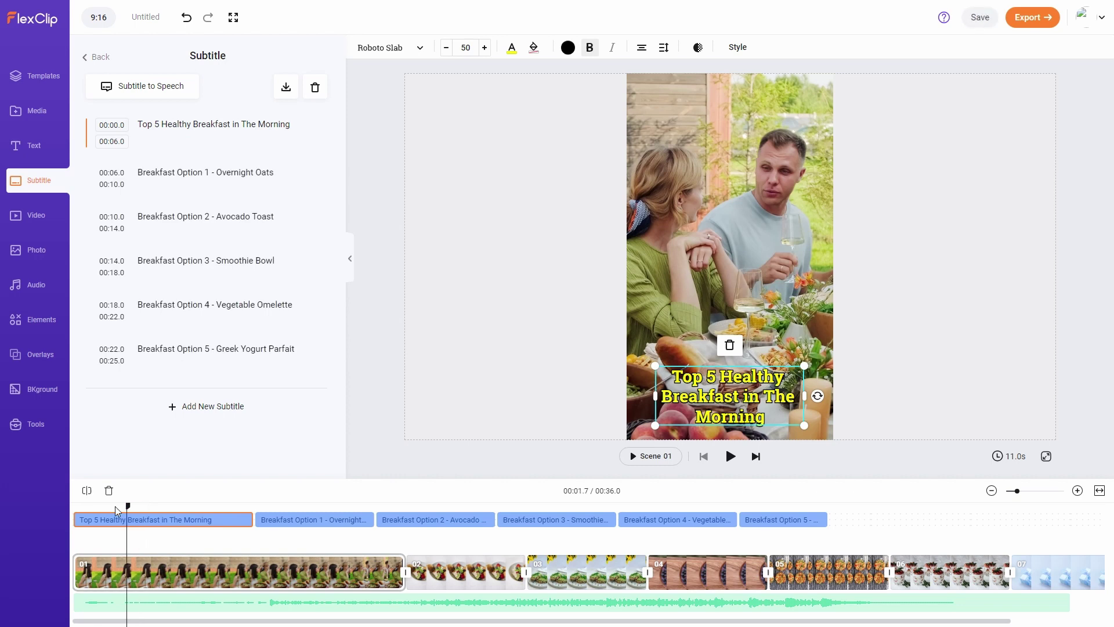
pyautogui.click(72, 511)
pyautogui.click(728, 456)
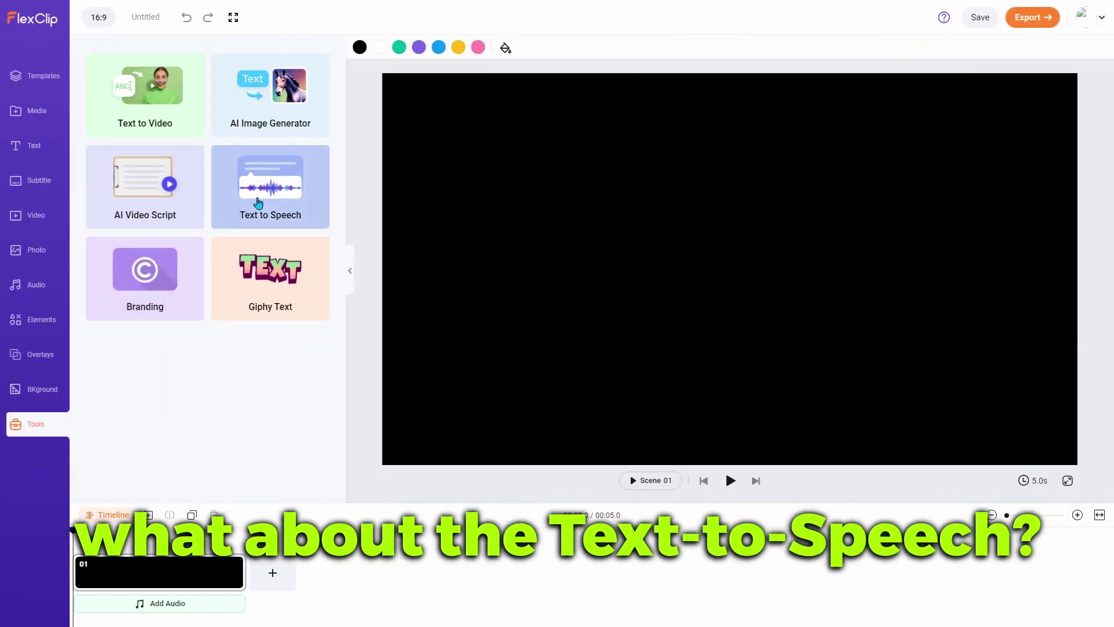
# - In Text to Speech, browse the languages and voices and preview the sample line
pyautogui.click(256, 203)
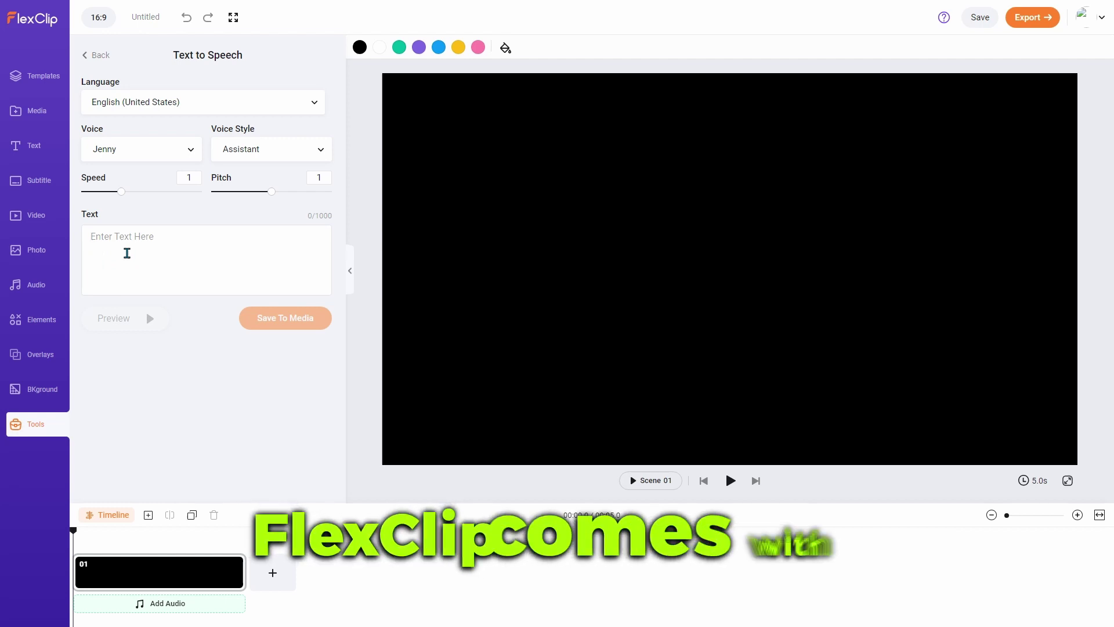
pyautogui.click(174, 102)
pyautogui.scroll(-5, 169, 212)
pyautogui.scroll(-5, 174, 225)
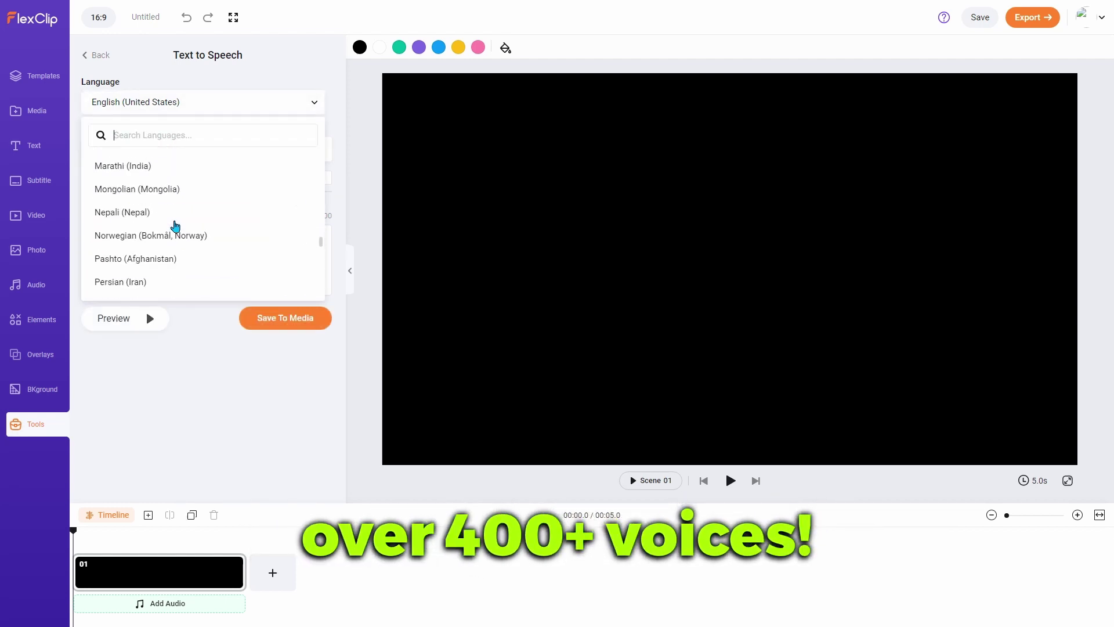
pyautogui.scroll(-5, 174, 227)
pyautogui.scroll(-5, 175, 228)
pyautogui.scroll(-5, 175, 248)
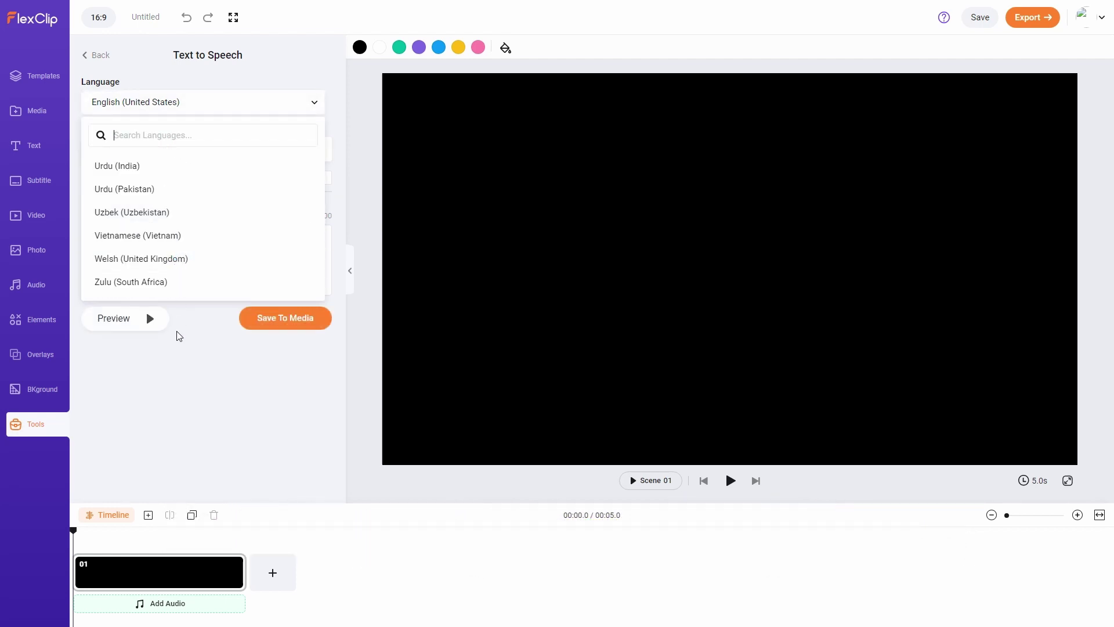
pyautogui.click(124, 324)
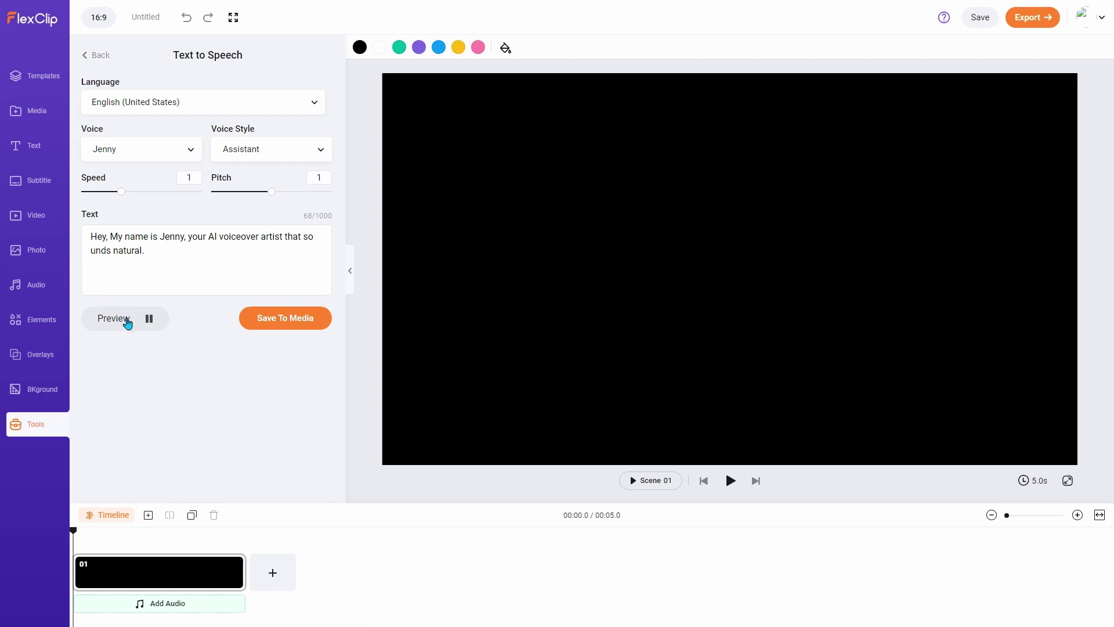
pyautogui.click(140, 149)
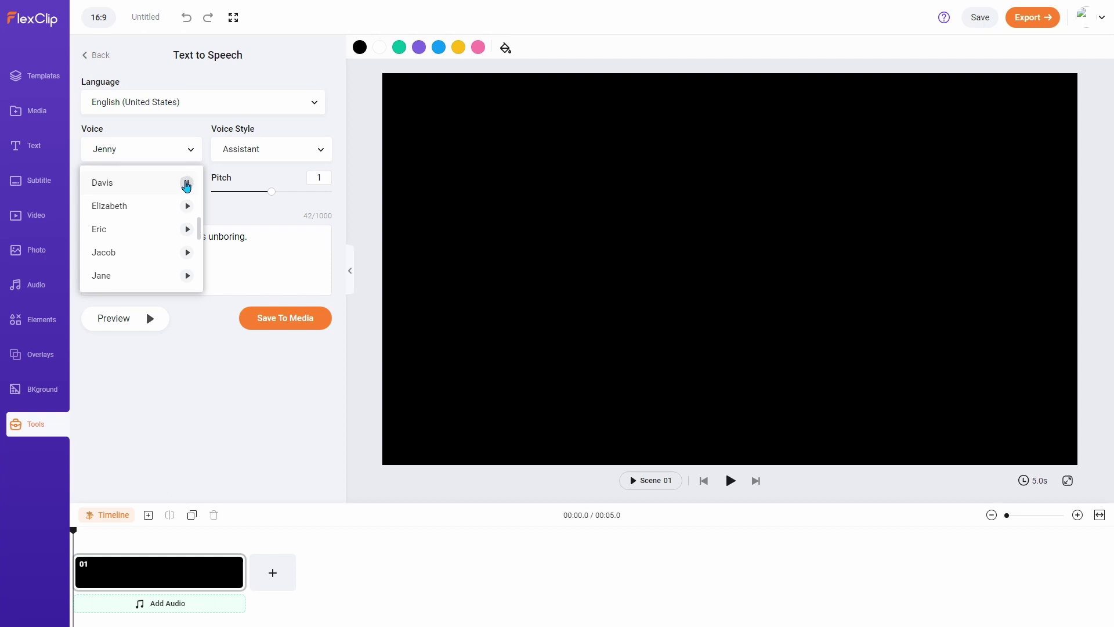
pyautogui.click(114, 316)
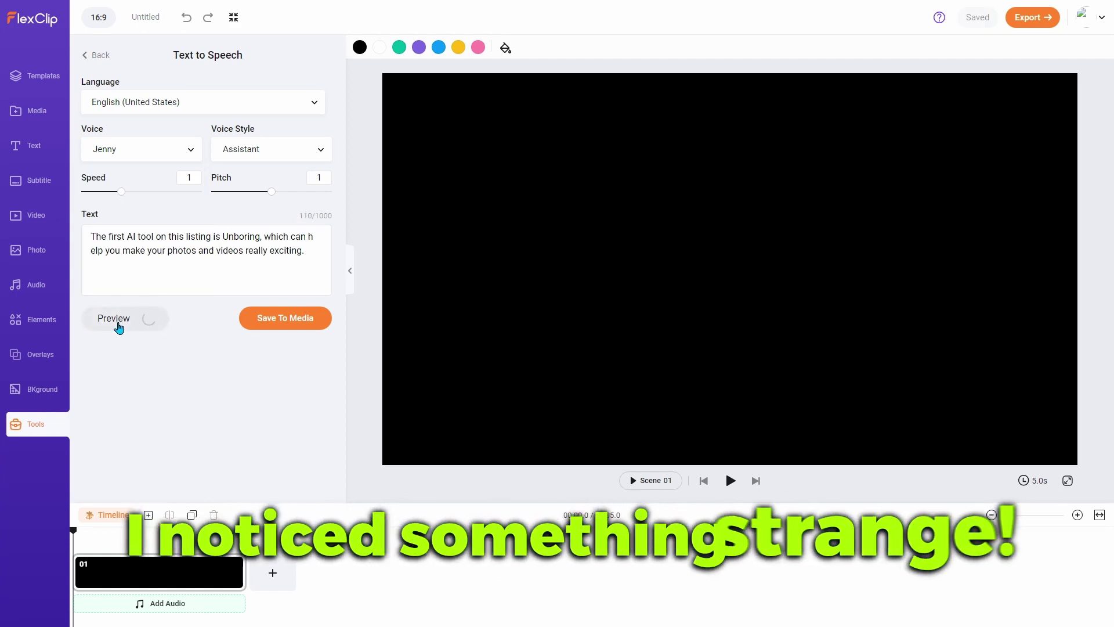
# - Preview the Unboring sentence, then switch the voiceover to the Davis voice
pyautogui.click(114, 318)
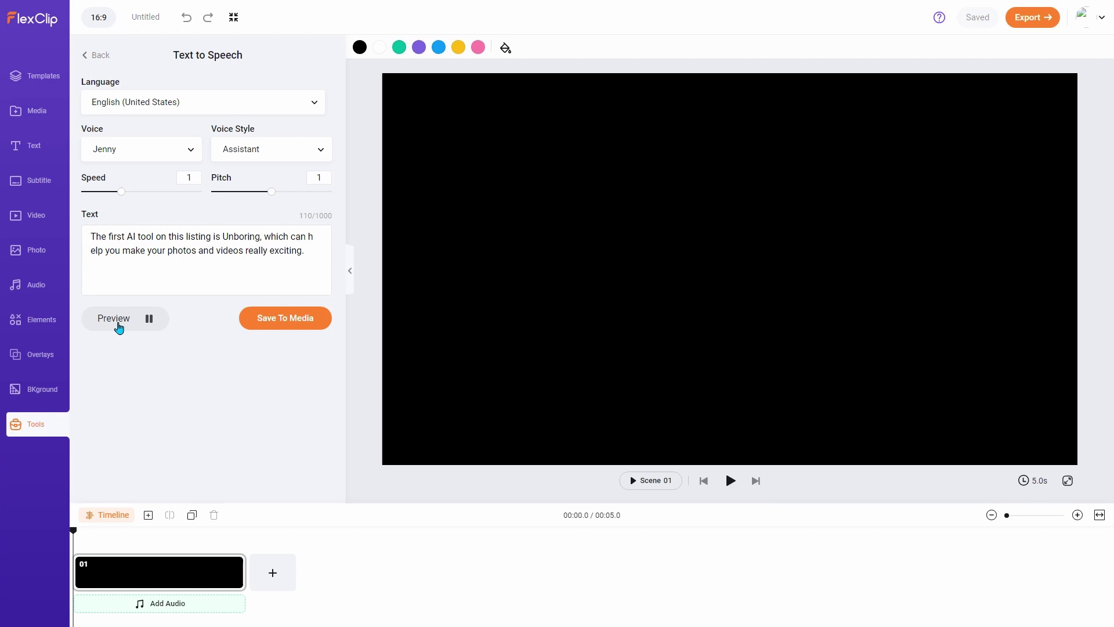
pyautogui.click(189, 150)
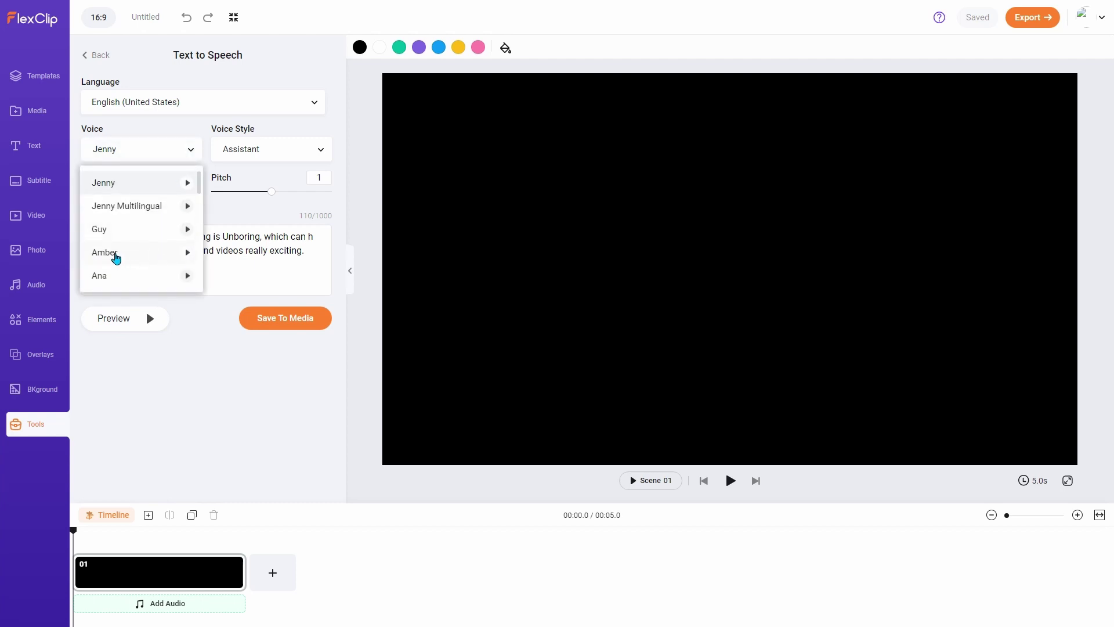
pyautogui.scroll(-3, 115, 258)
pyautogui.scroll(-3, 116, 257)
pyautogui.scroll(-3, 119, 251)
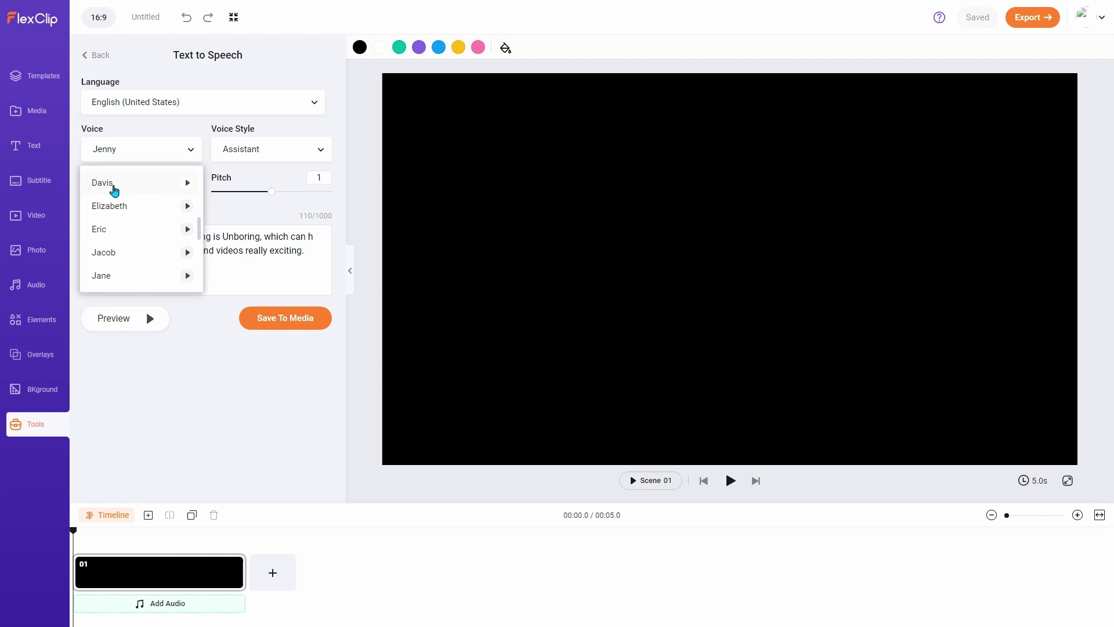
pyautogui.click(114, 185)
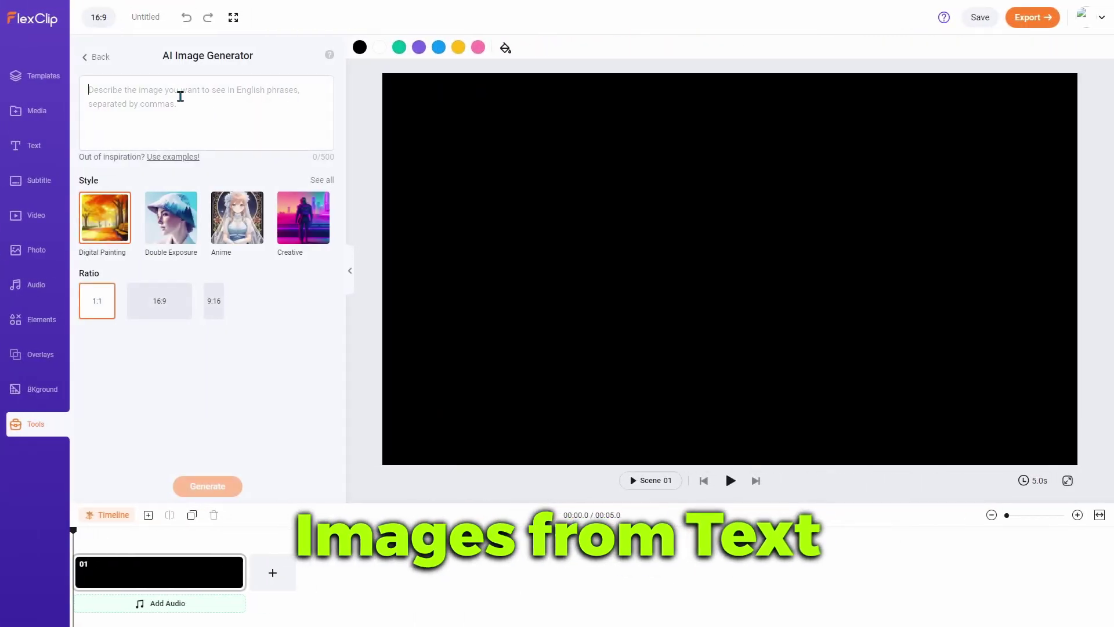
pyautogui.write('two man fighting')
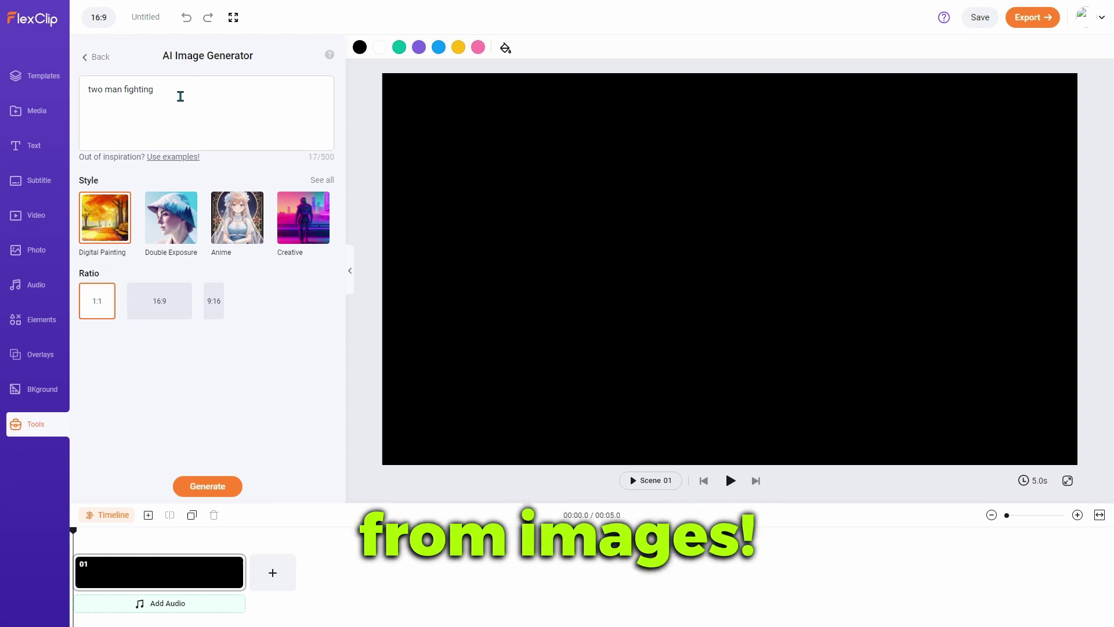
# - Generate anime images for 'two man fighting', then for a new space-themed prompt
pyautogui.click(208, 485)
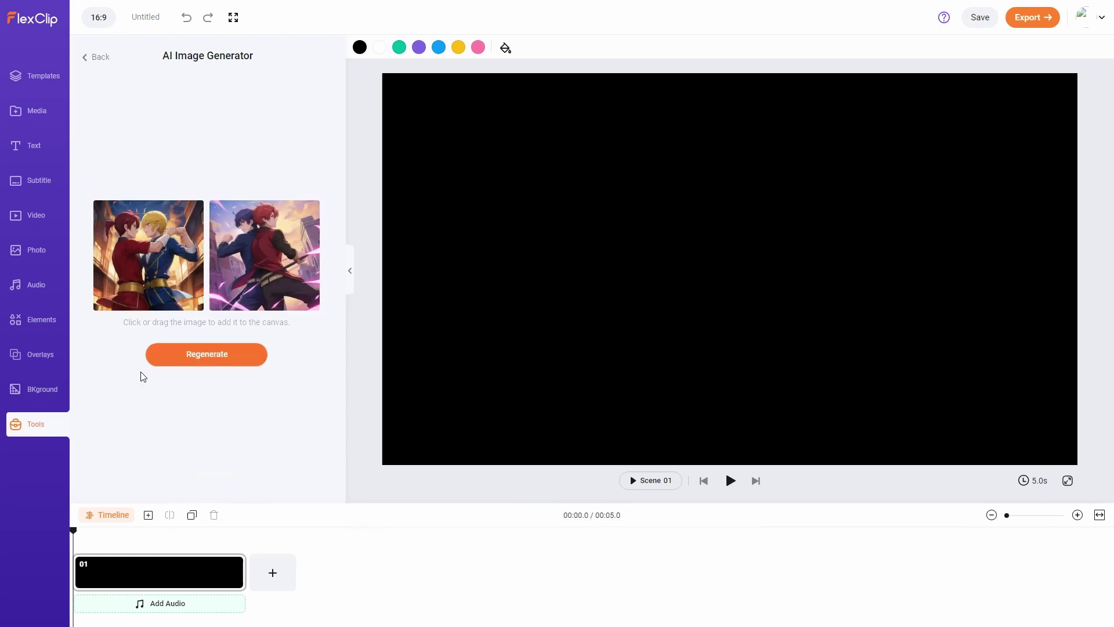
pyautogui.click(97, 58)
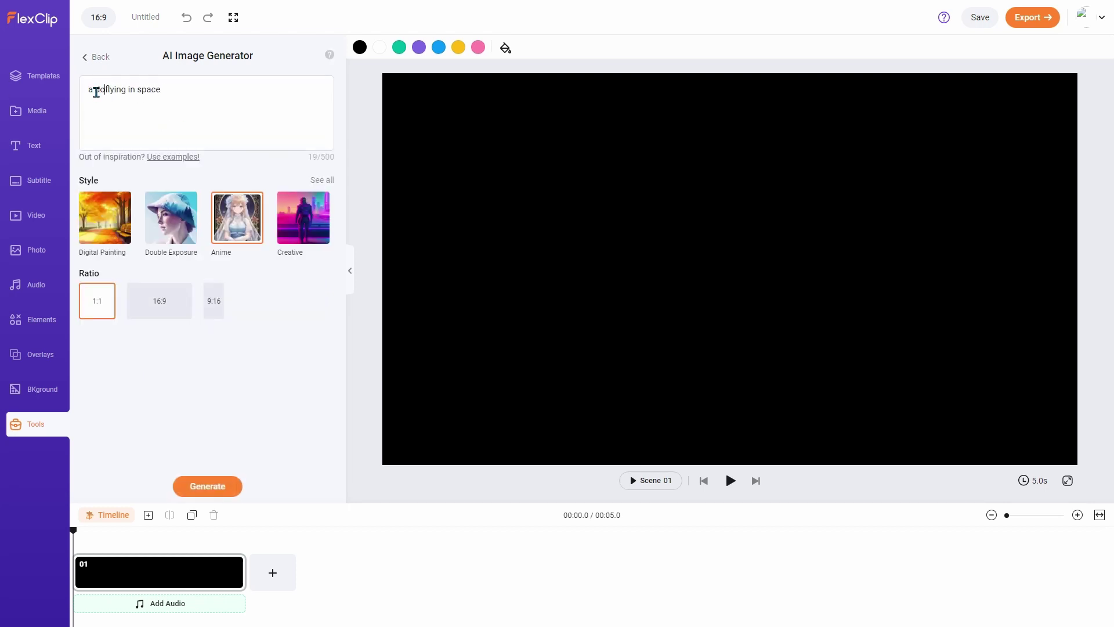
pyautogui.click(209, 485)
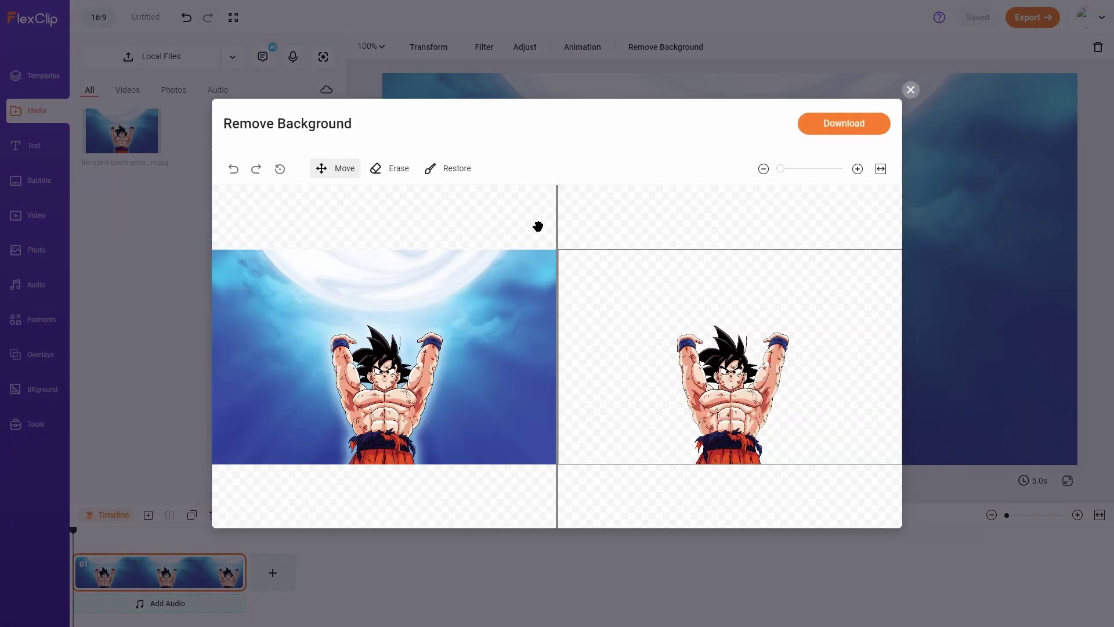
# - Download the background-free Goku cut-out and add it to the canvas
pyautogui.click(844, 123)
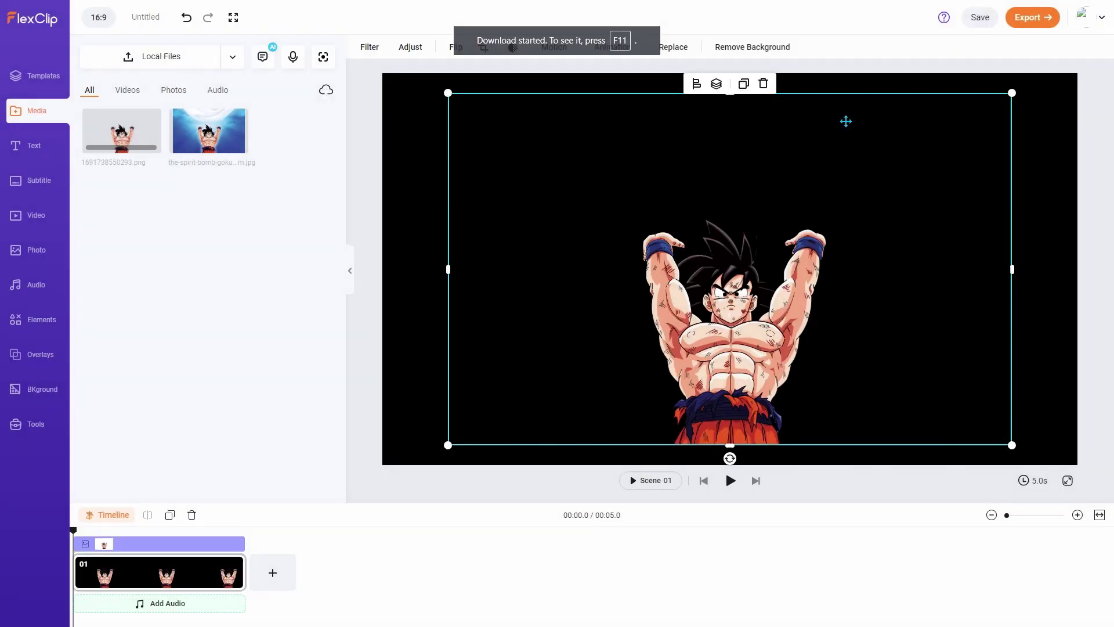